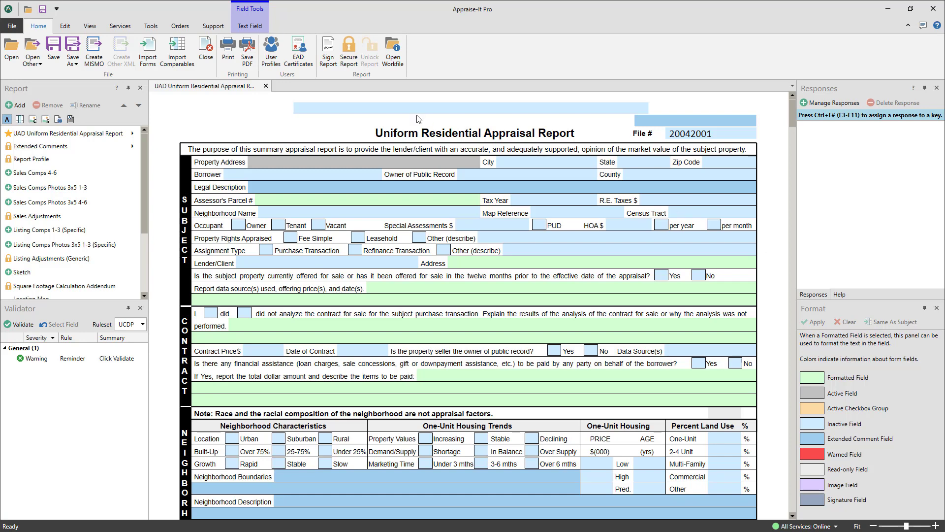
Open Image Manager from the Tools area to browse the house photos in Pictures
click(143, 31)
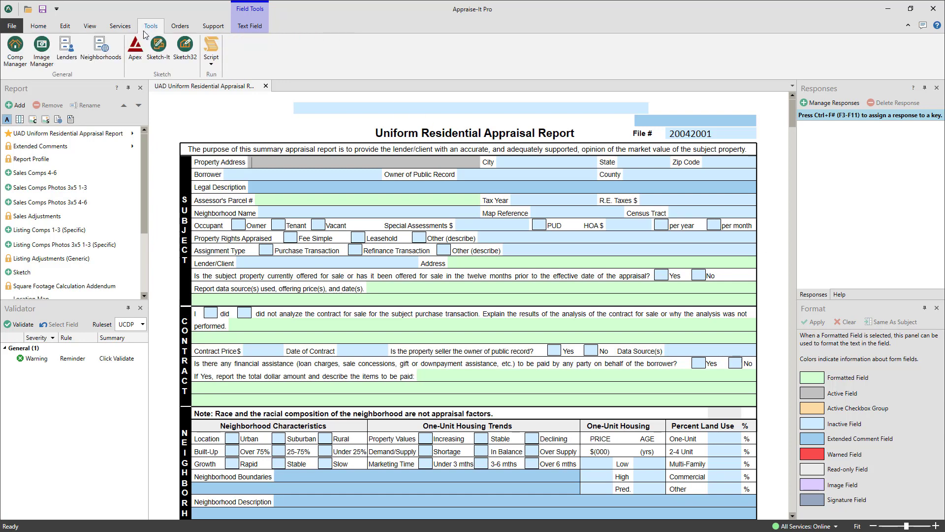
click(48, 47)
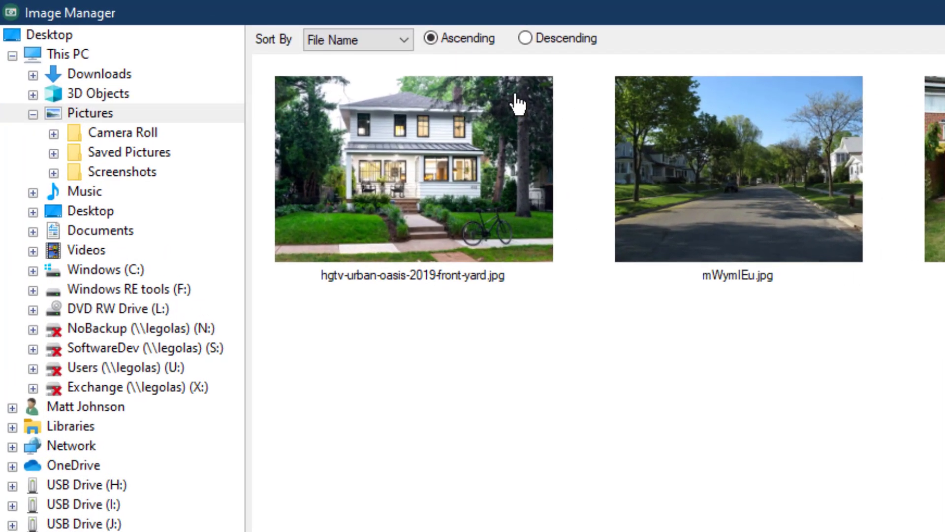
Keep Sort By on File Name Ascending and switch off Recycle Used Images and Use Shared Photo Descriptions
click(402, 40)
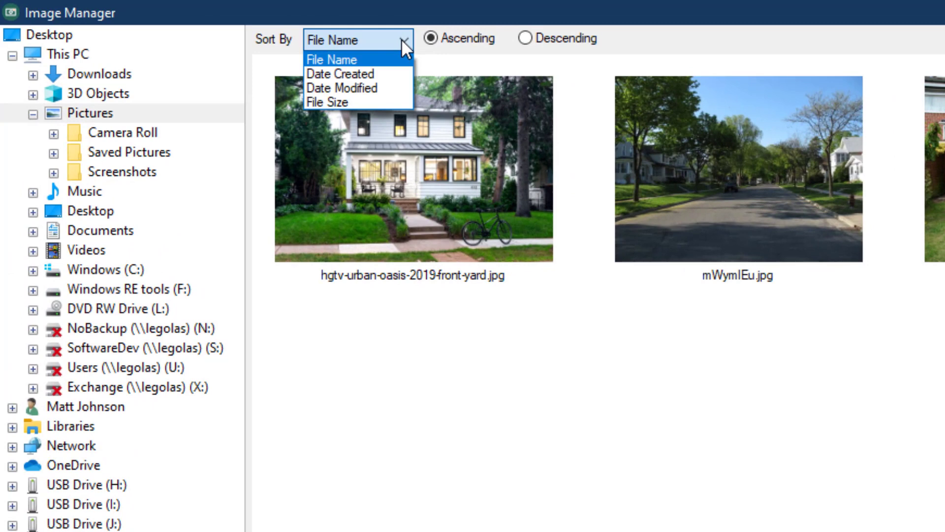
click(402, 41)
click(457, 37)
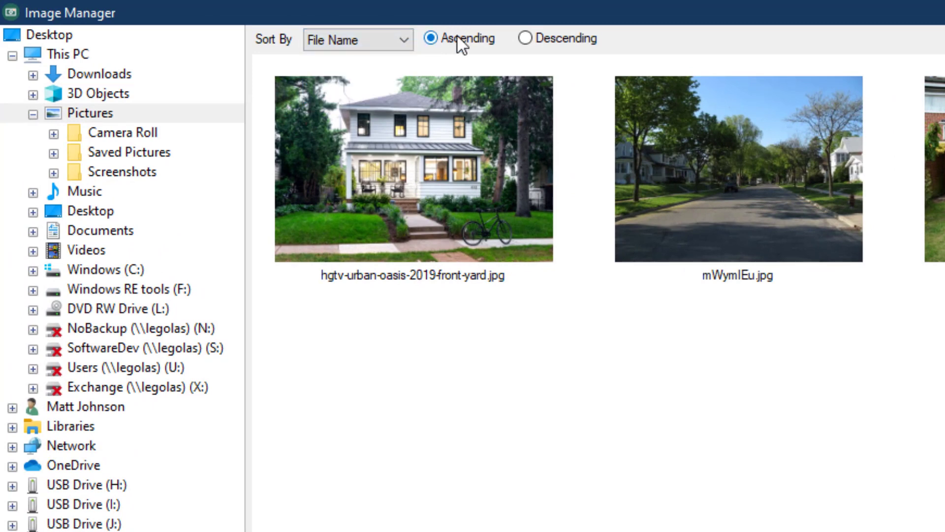
click(549, 39)
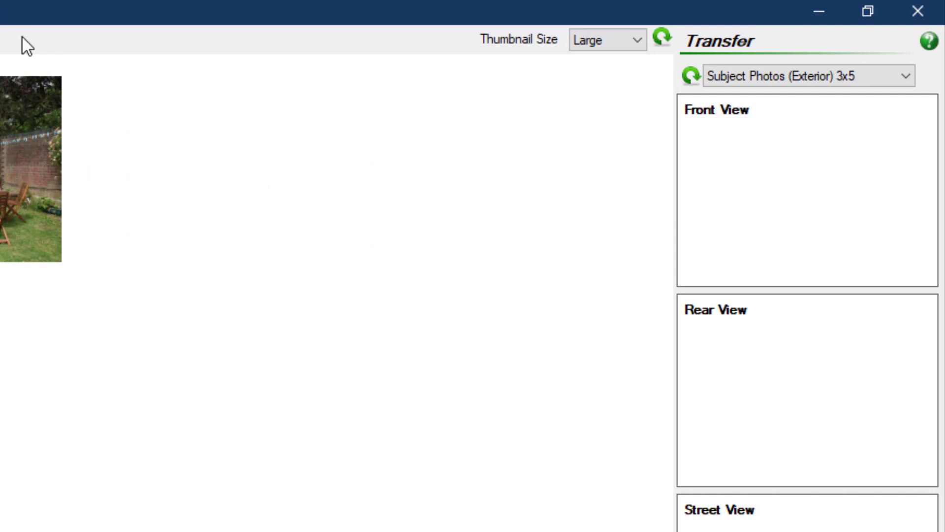
click(584, 43)
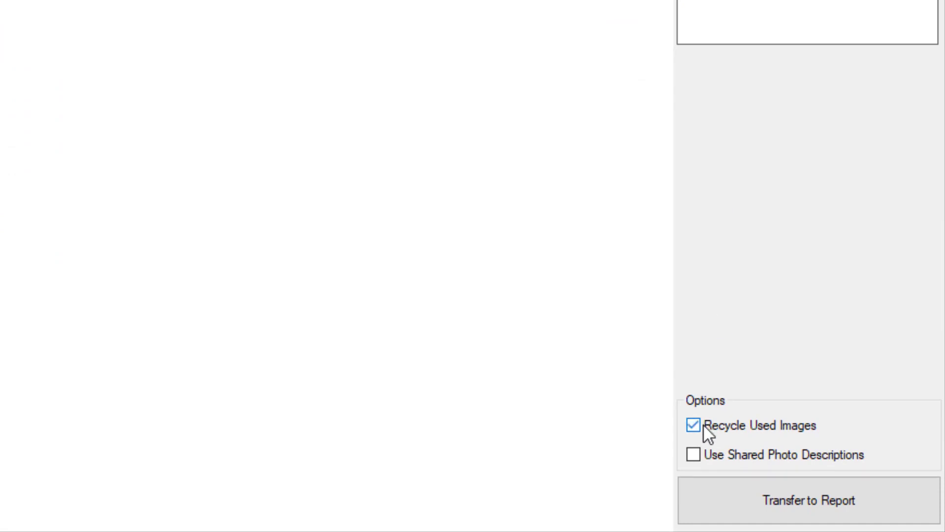
click(706, 455)
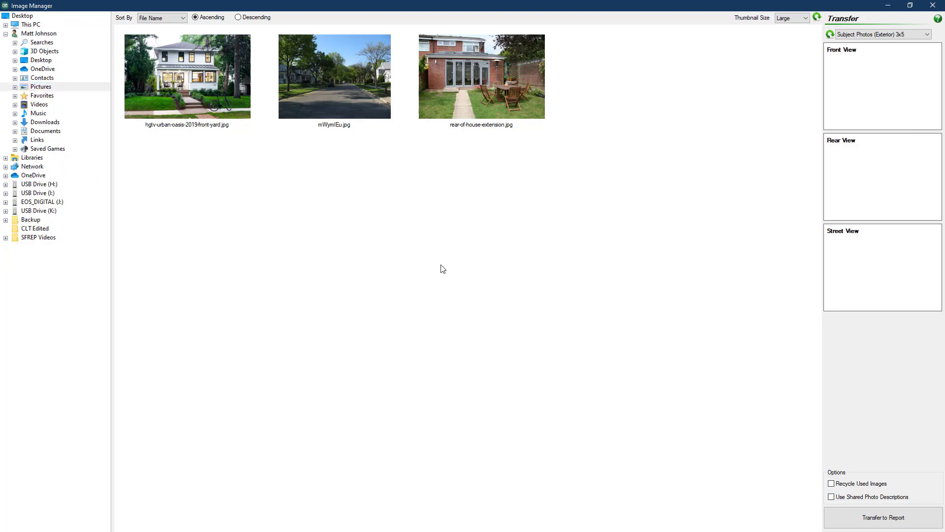
Browse to EOS_DIGITAL > DCIM > 100CANON on the camera card
click(58, 201)
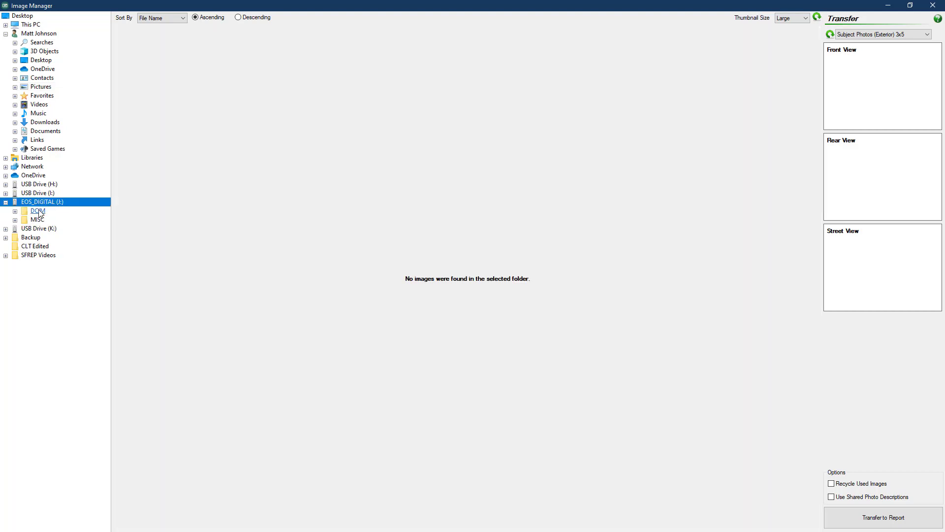
click(39, 211)
click(53, 220)
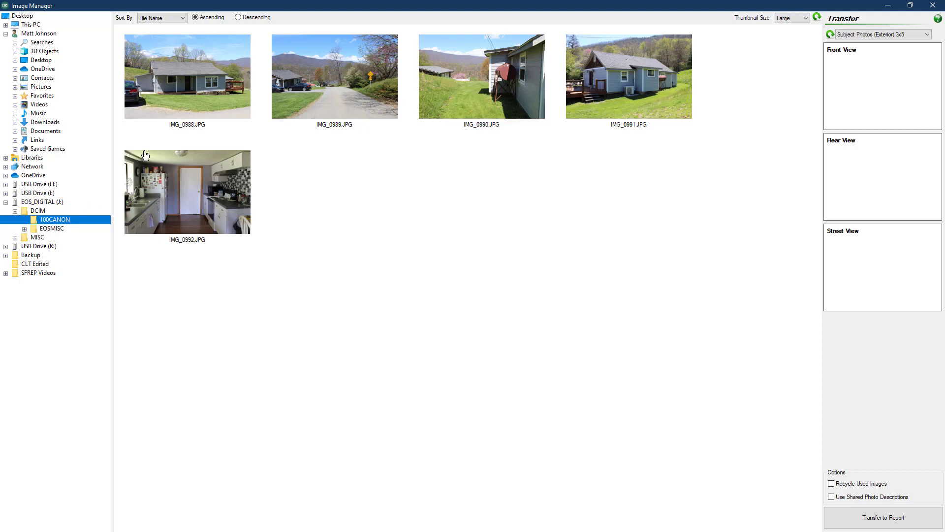
Place IMG_0988 in Front View, IMG_0991 in Rear View and IMG_0989 in Street View
drag(186, 98, 873, 82)
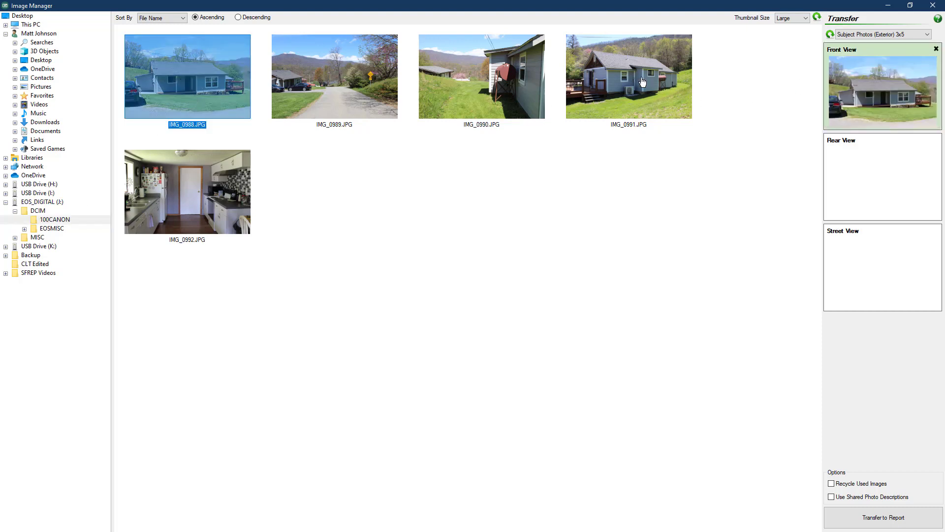
drag(650, 85, 872, 177)
drag(364, 85, 880, 297)
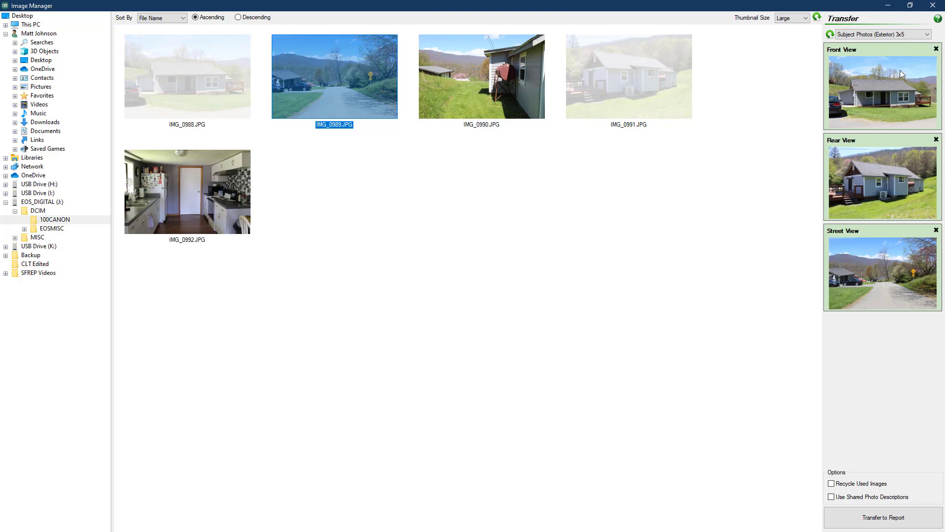
Switch Transfer to General Photos 3x5 and place IMG_0990 and IMG_0992 in slots 1 and 2
click(901, 34)
click(885, 72)
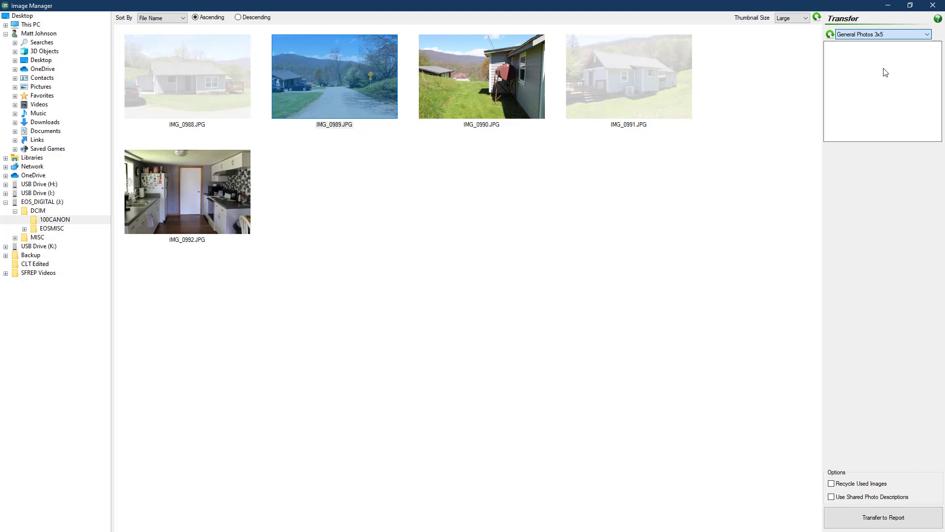
drag(497, 76, 855, 92)
drag(207, 184, 865, 201)
Label General Photo 2 as Kitchen and save a new description for General Photo 1
click(916, 241)
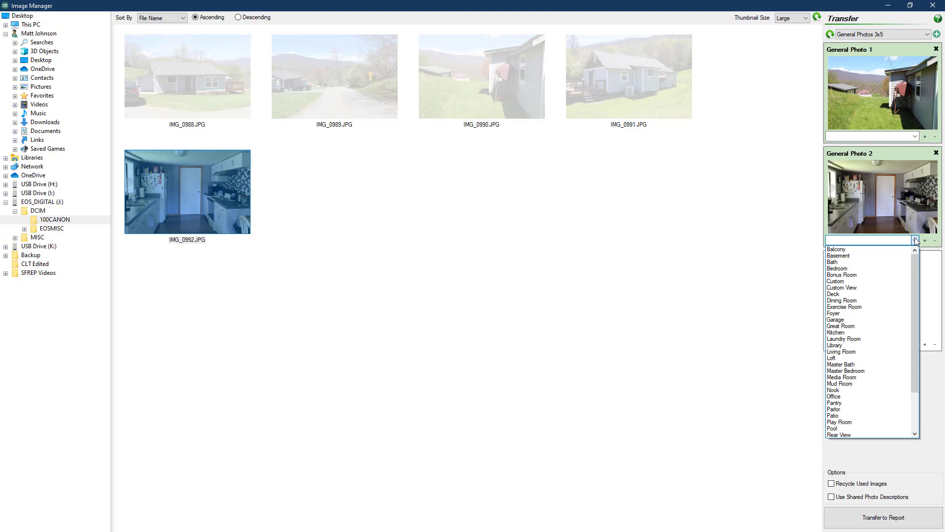
click(865, 333)
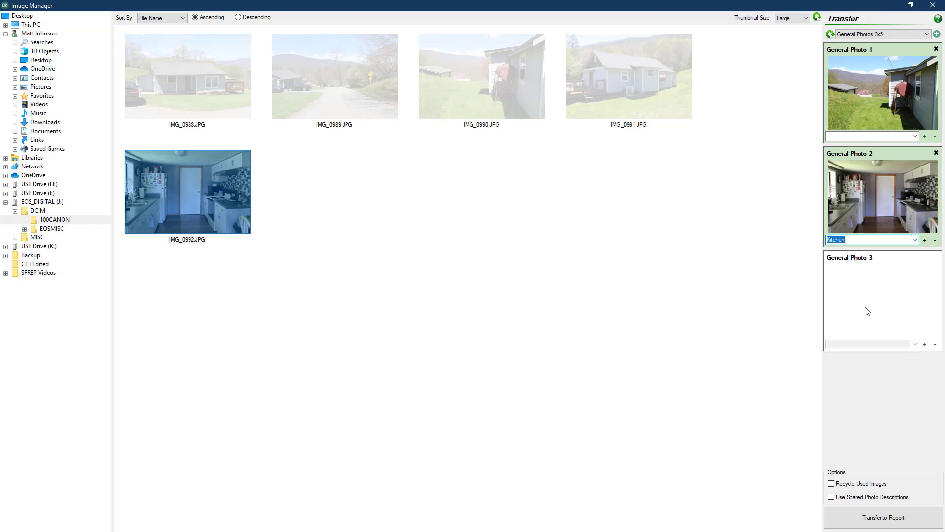
click(870, 138)
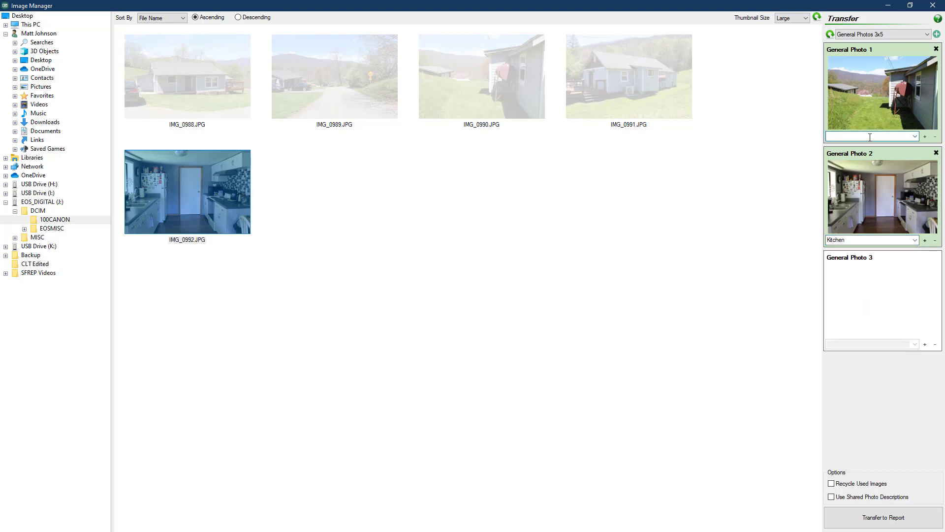
text(Alt Rea)
text(r View)
click(925, 136)
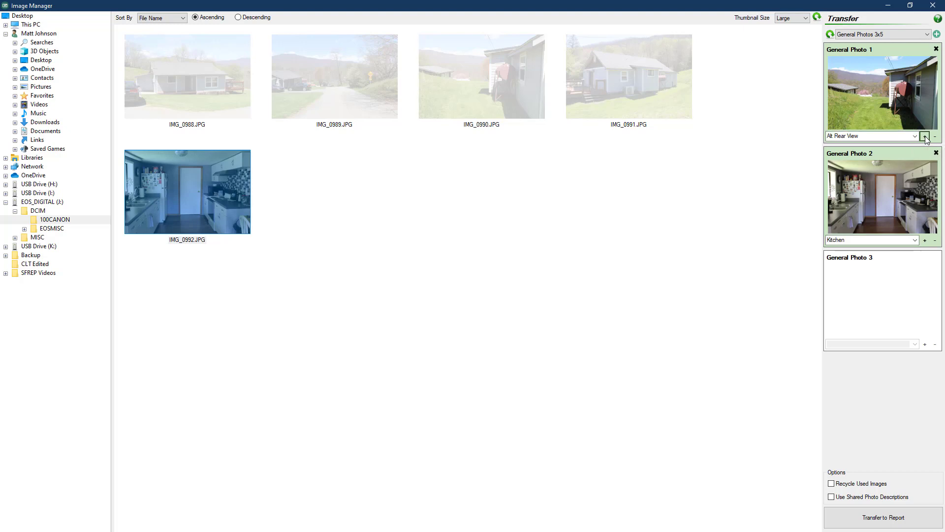
Try Mud Room on General Photo 1, clear it, and turn on Use Shared Photo Descriptions
click(915, 137)
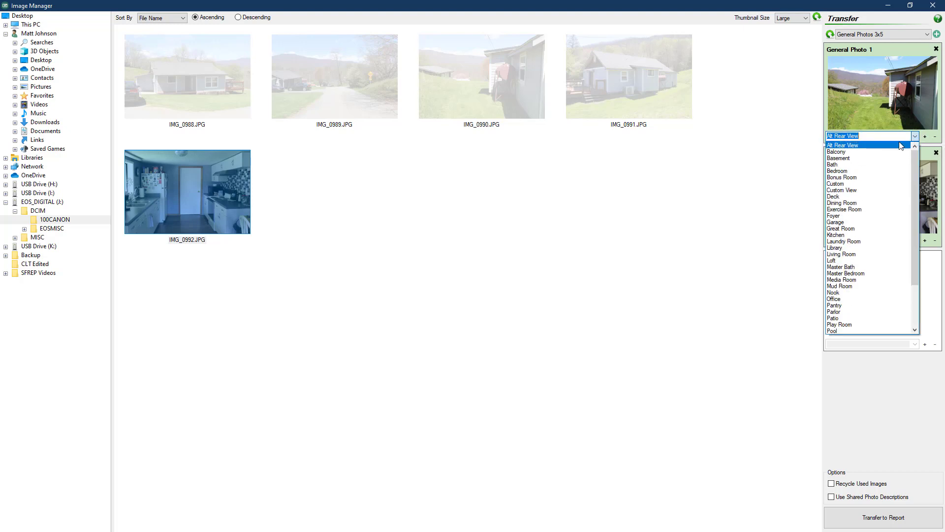
click(858, 285)
click(934, 138)
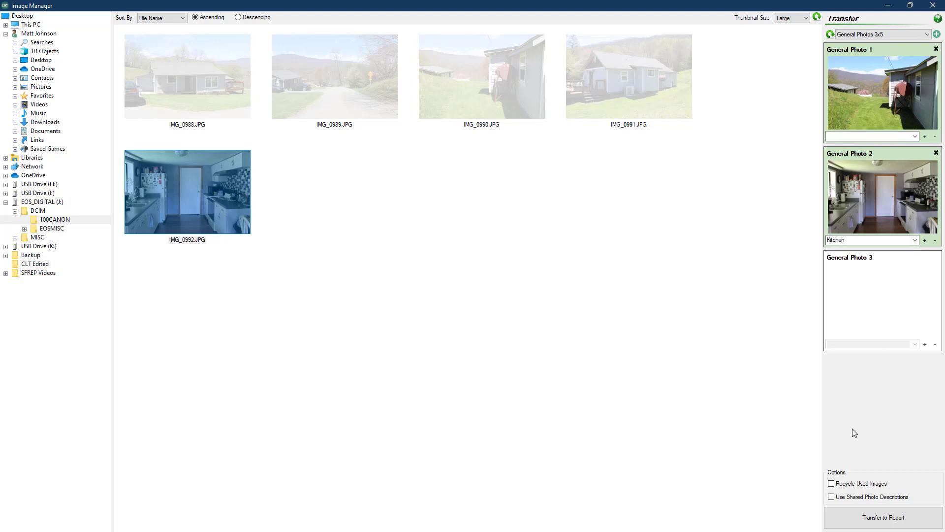
click(831, 497)
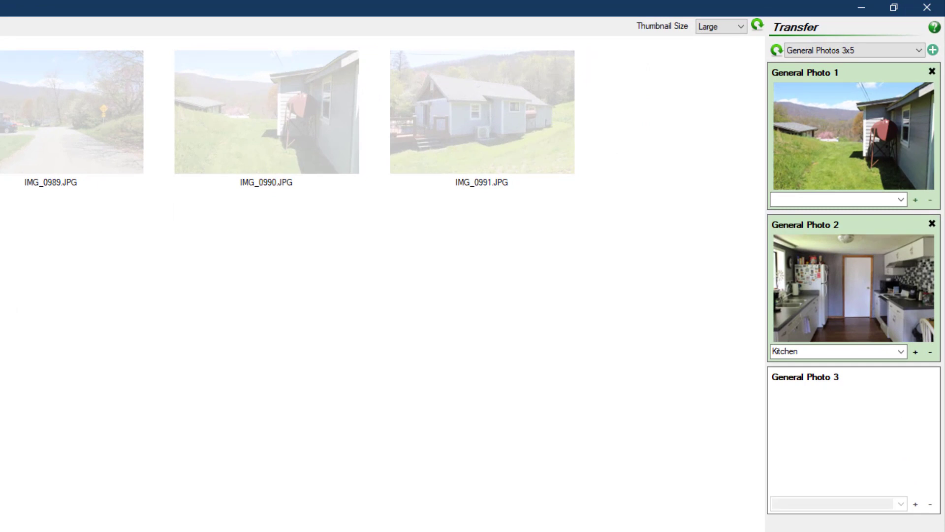
Add General Photos 3x5 2 and General Photos 3x5 3 with the green + button
click(934, 50)
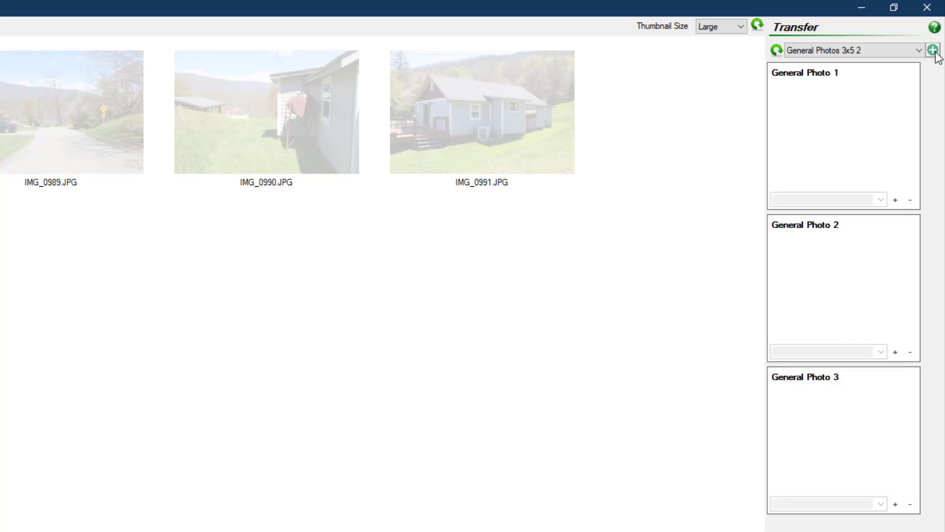
click(933, 50)
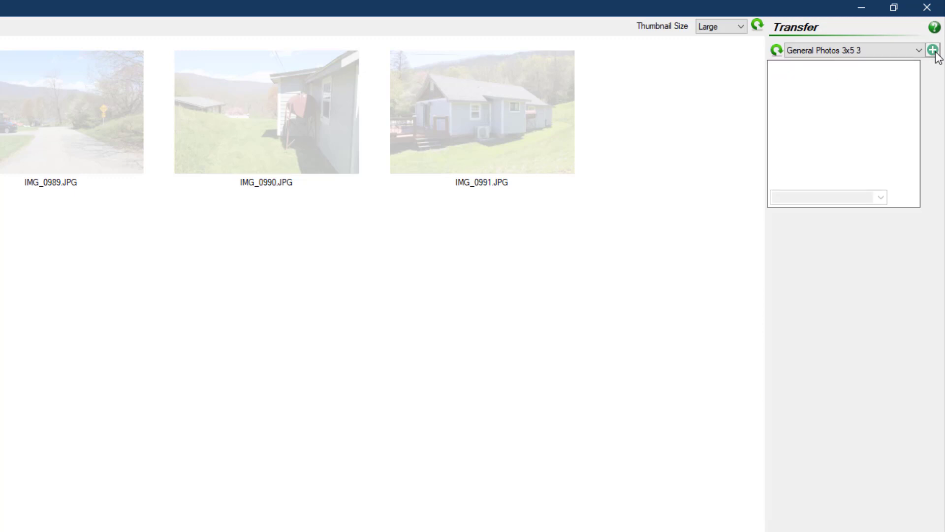